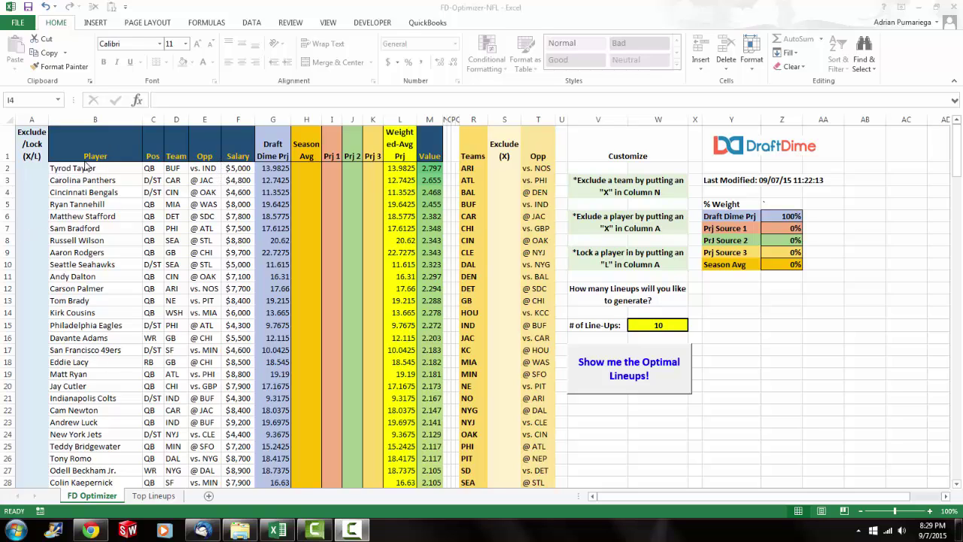
# Check that Solver Add-in is ticked in Excel's add-ins manager.
pyautogui.click(23, 27)
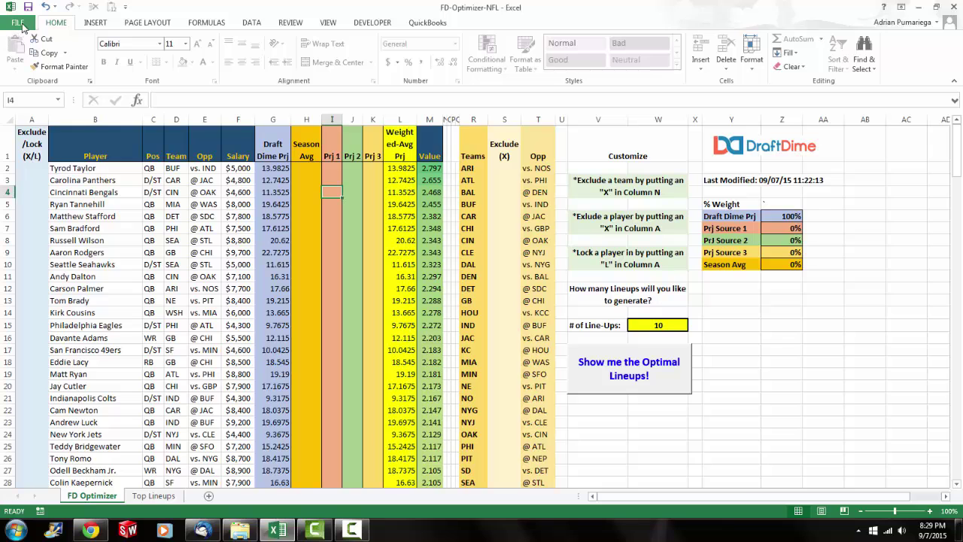
pyautogui.click(22, 24)
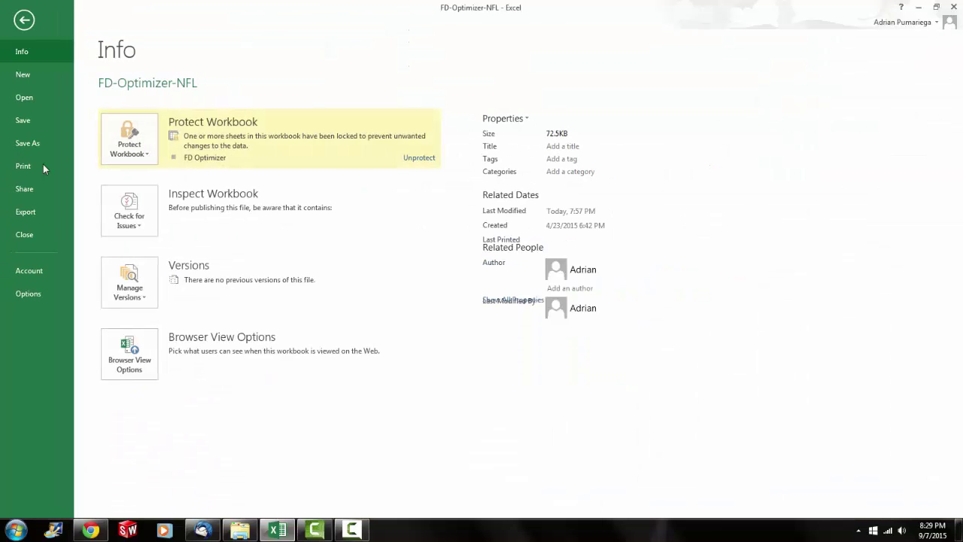
pyautogui.press('Escape')
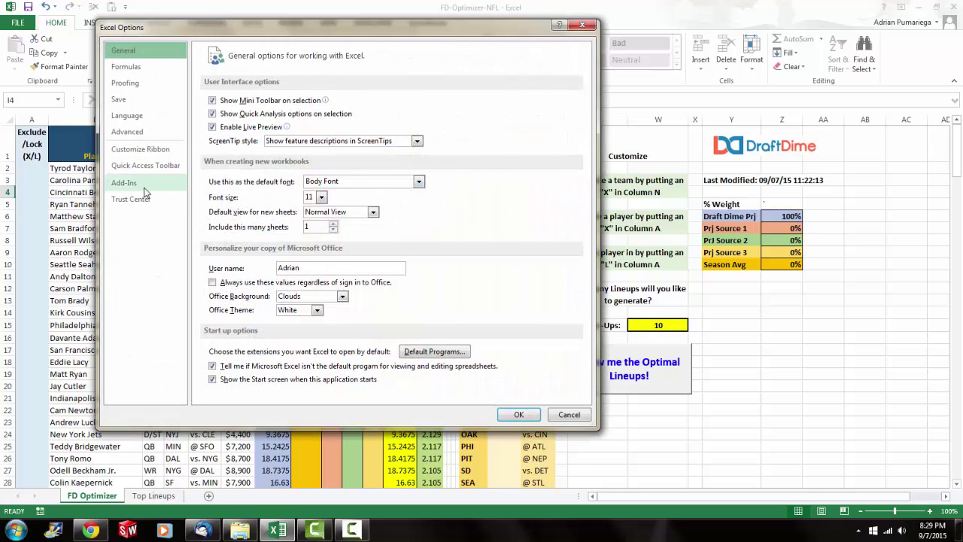
pyautogui.click(145, 187)
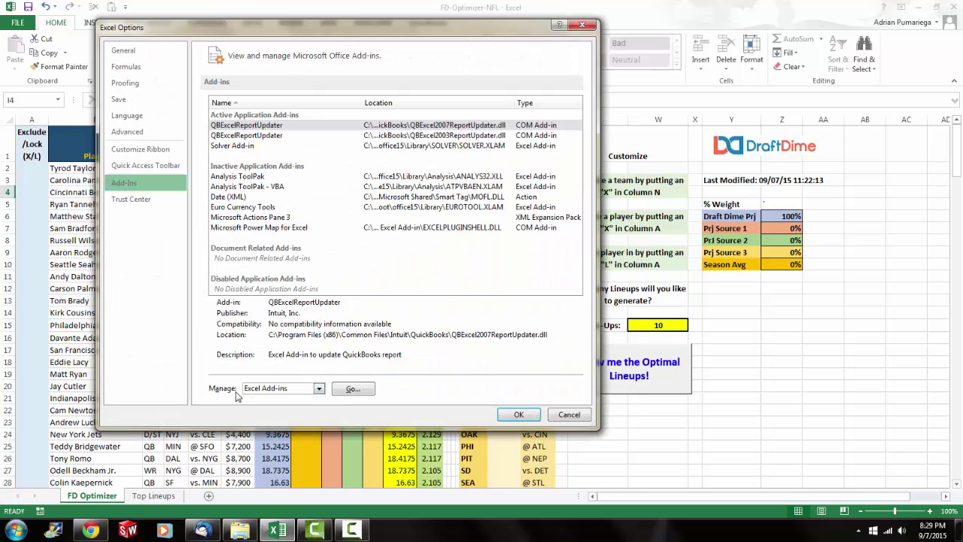
pyautogui.click(353, 388)
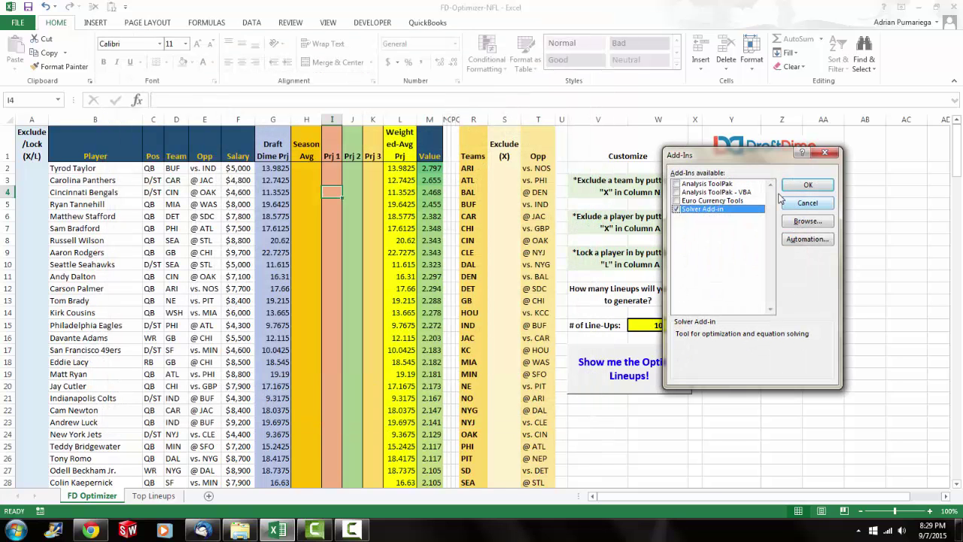
pyautogui.click(675, 210)
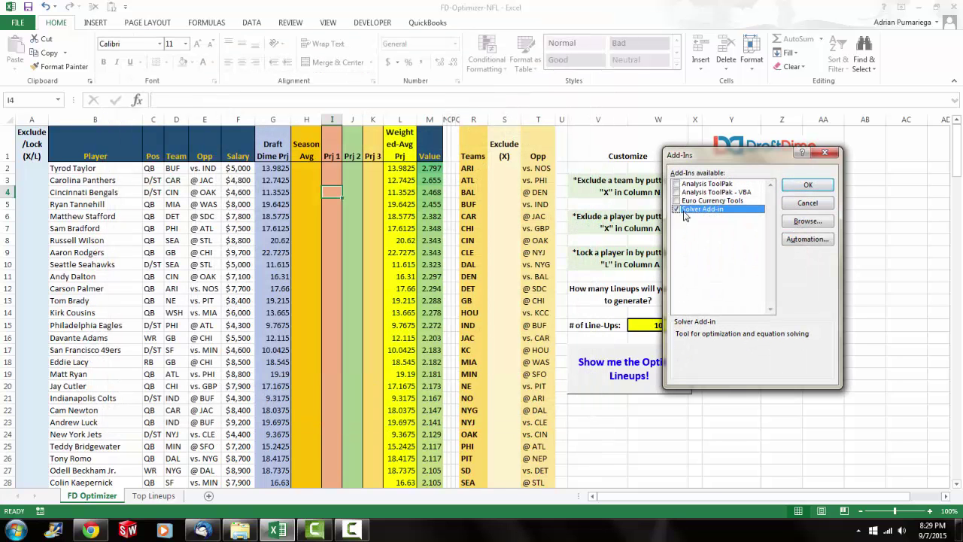
pyautogui.click(805, 207)
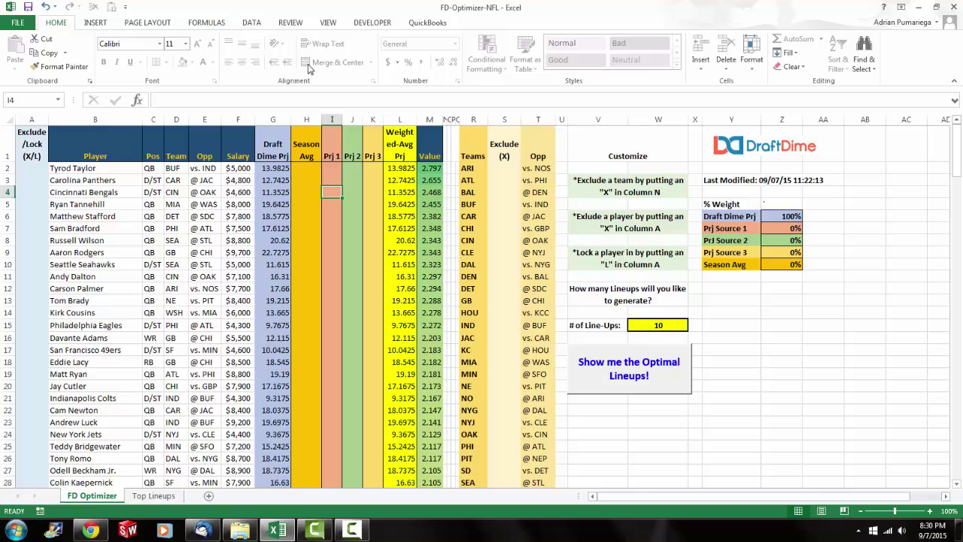
# Enable the Solver reference in the Visual Basic editor's References, then close the editor.
pyautogui.click(367, 24)
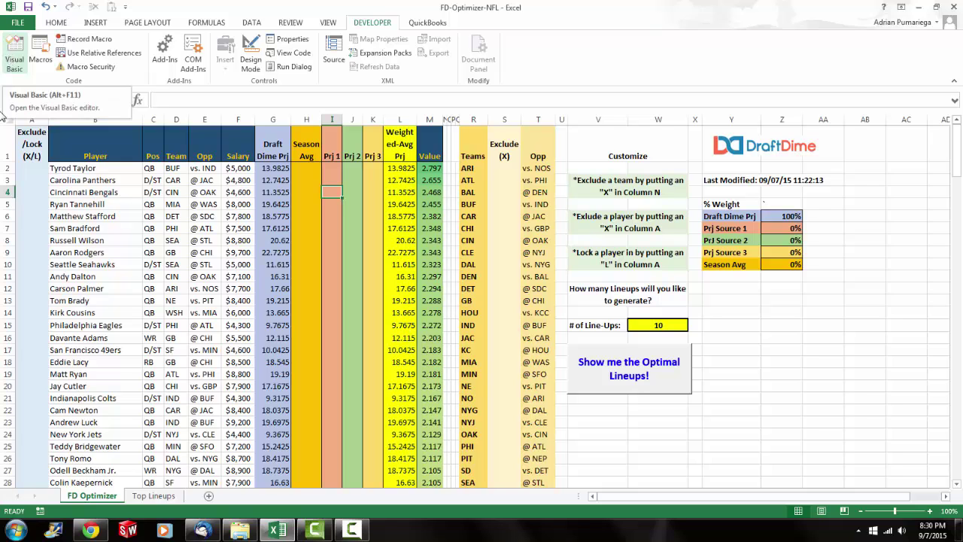
pyautogui.click(14, 60)
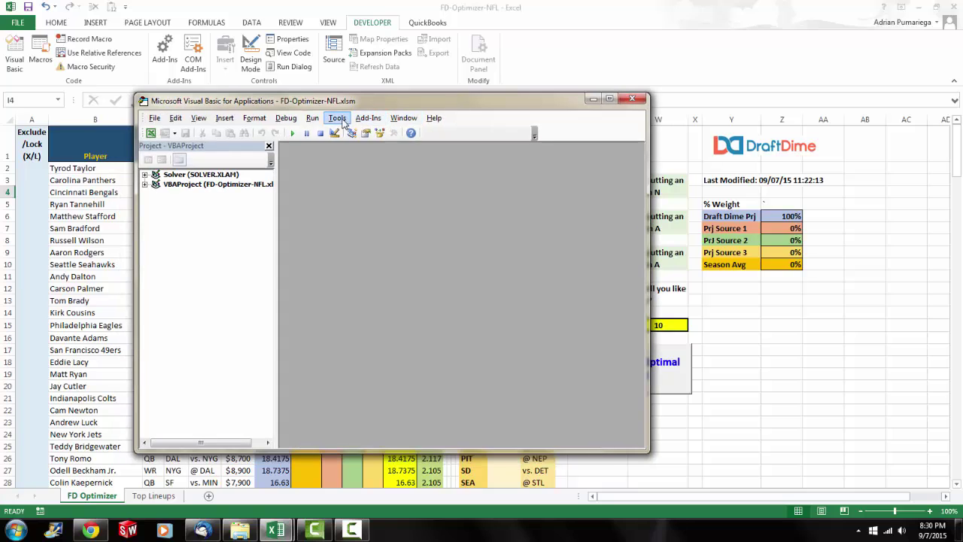
pyautogui.click(337, 123)
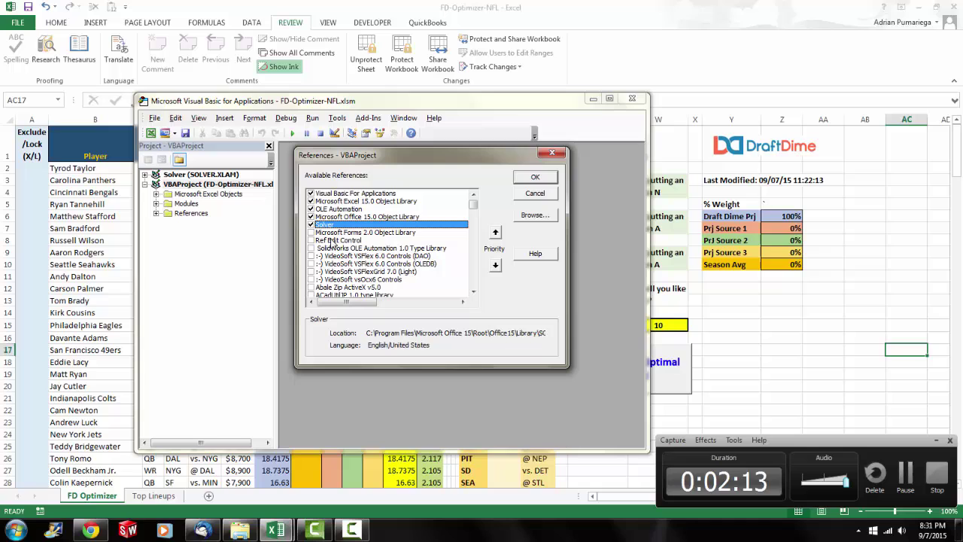
pyautogui.click(535, 193)
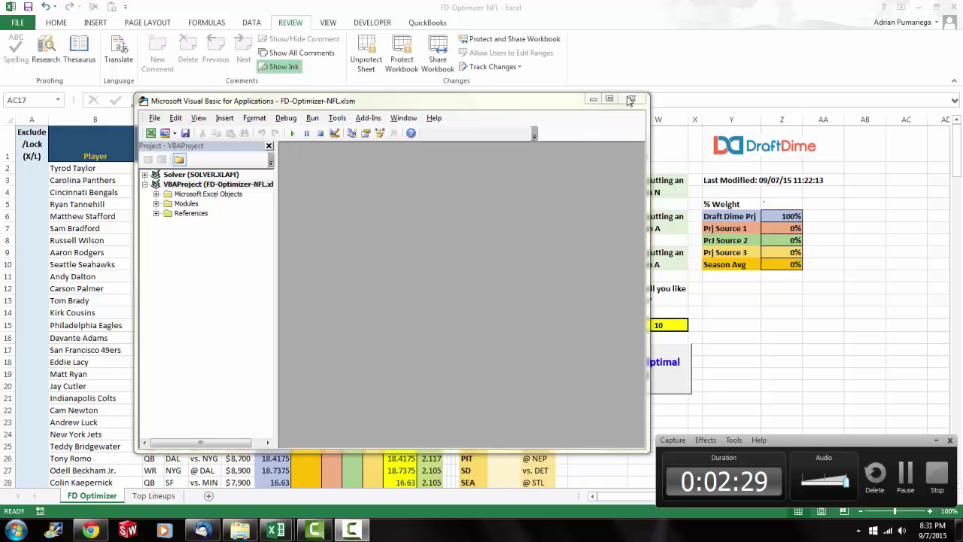
pyautogui.click(631, 99)
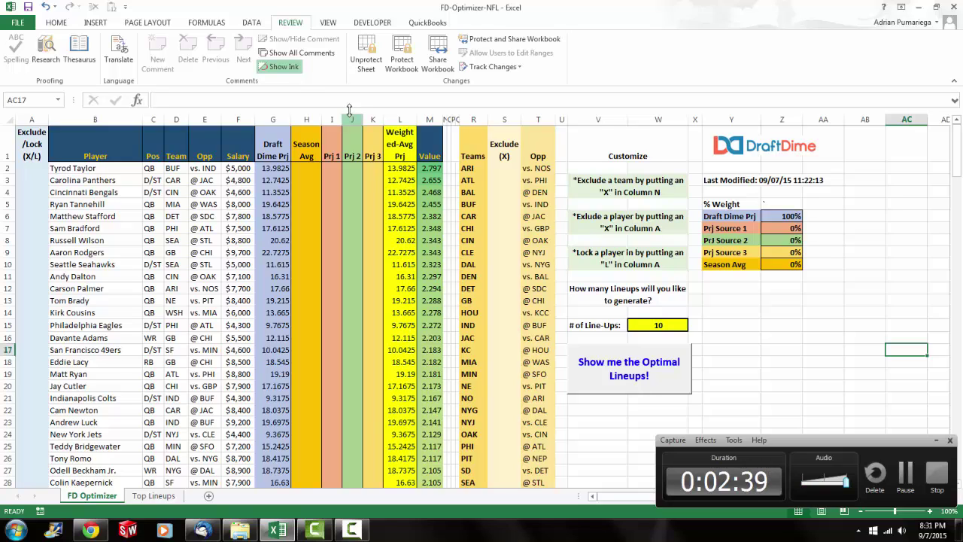
pyautogui.click(275, 121)
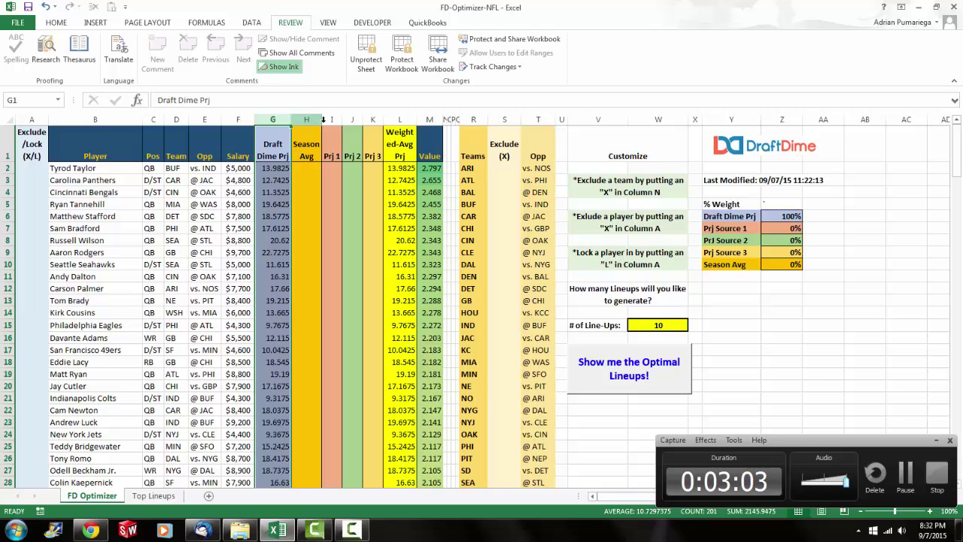
pyautogui.moveTo(331, 119); pyautogui.dragTo(373, 119)
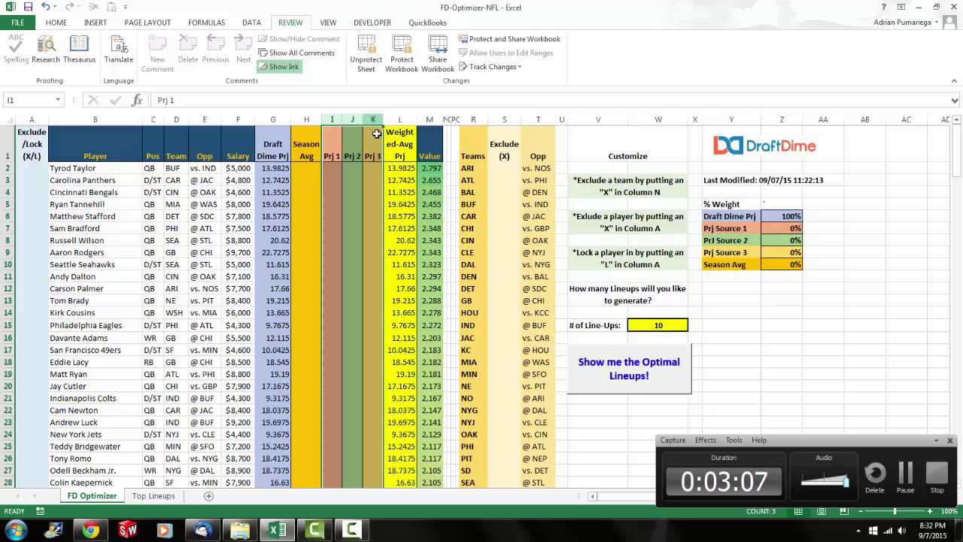
pyautogui.click(327, 166)
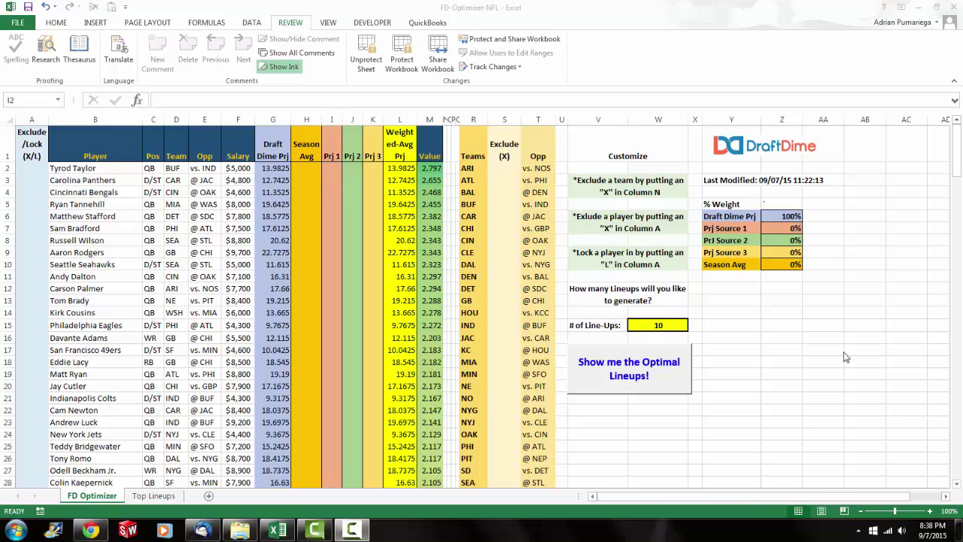
# Enter 15, 16 and 14.5 in I2, J2 and K2, then view L2's weighted-average formula.
pyautogui.click(331, 167)
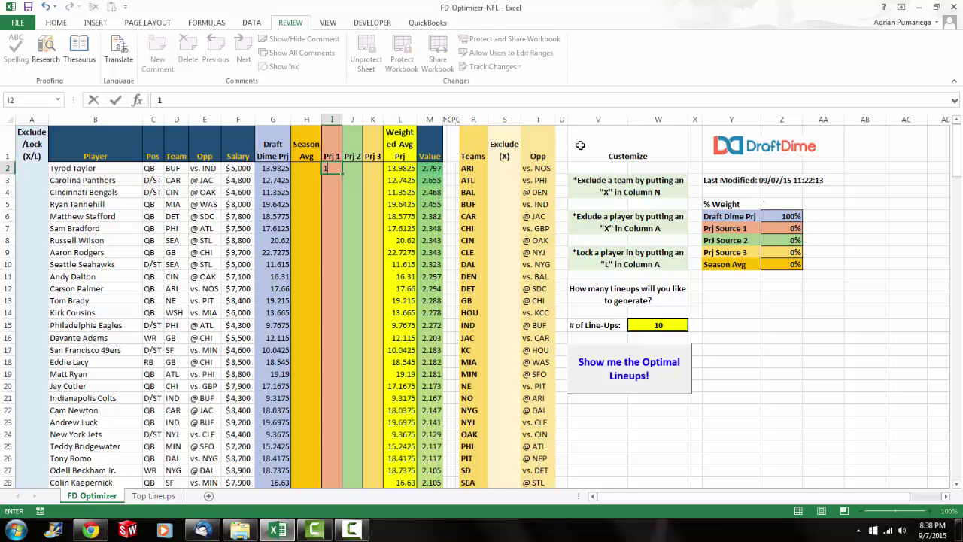
pyautogui.write('15')
pyautogui.press('Tab')
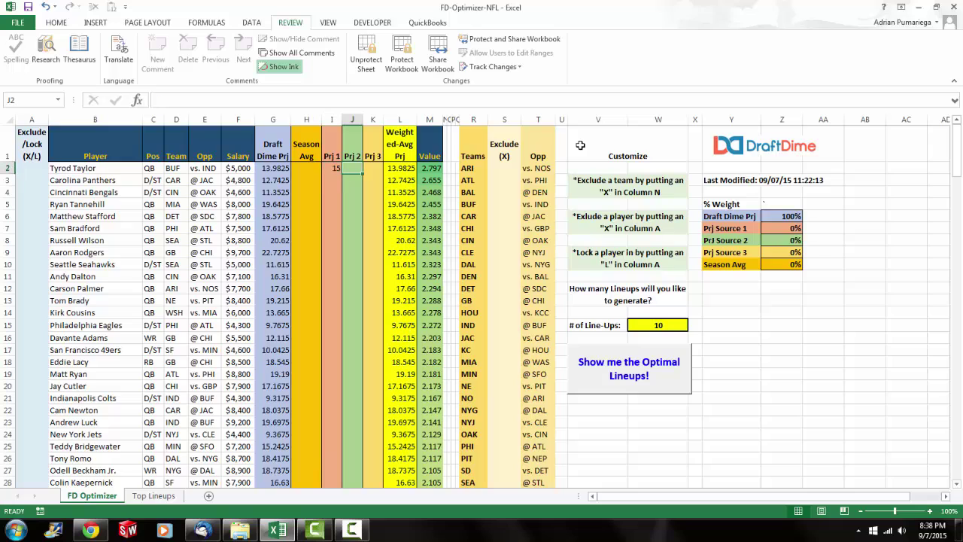
pyautogui.write('16')
pyautogui.press('Tab')
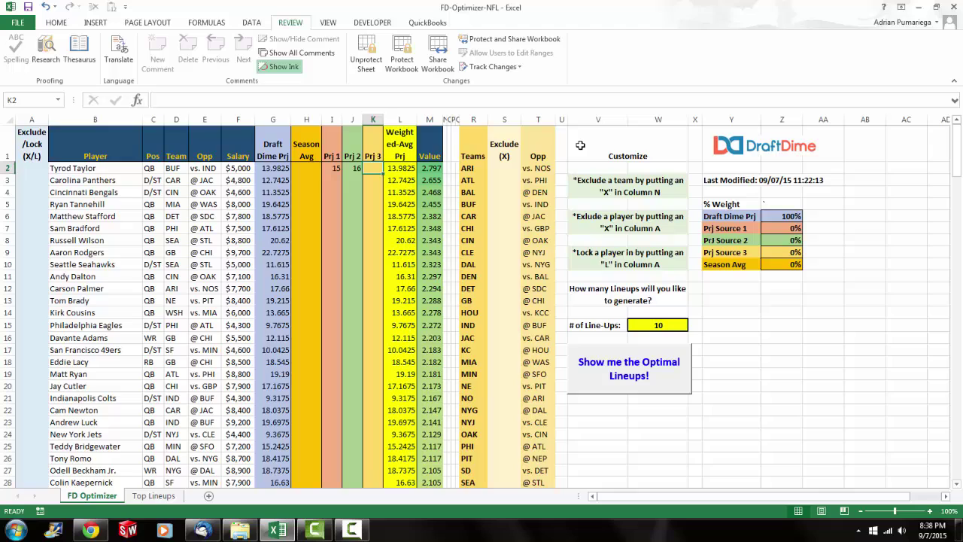
pyautogui.write('14.5')
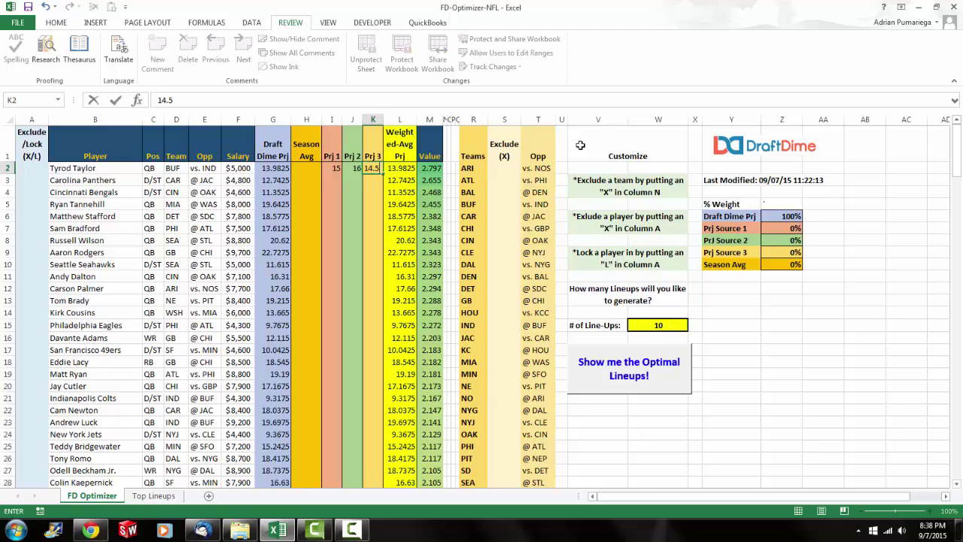
pyautogui.press('Return')
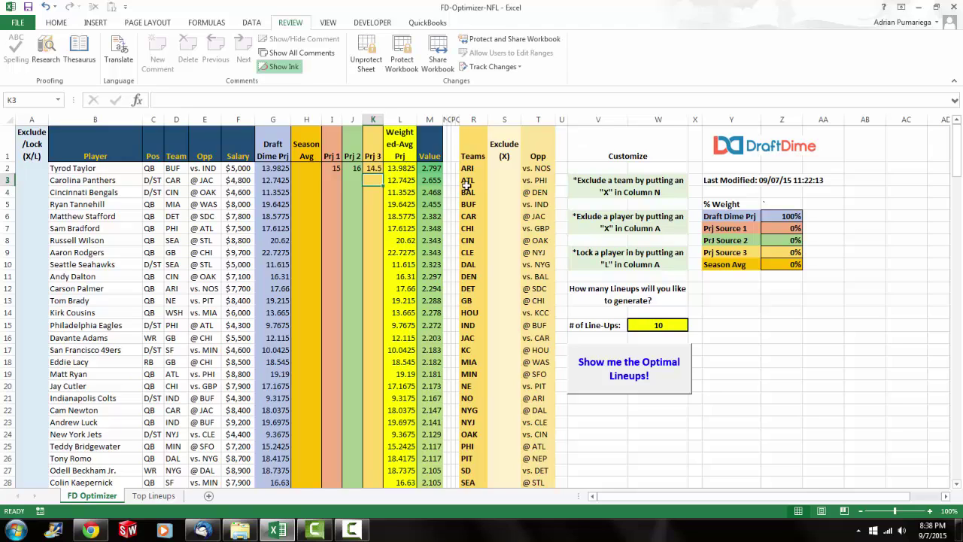
pyautogui.click(404, 168)
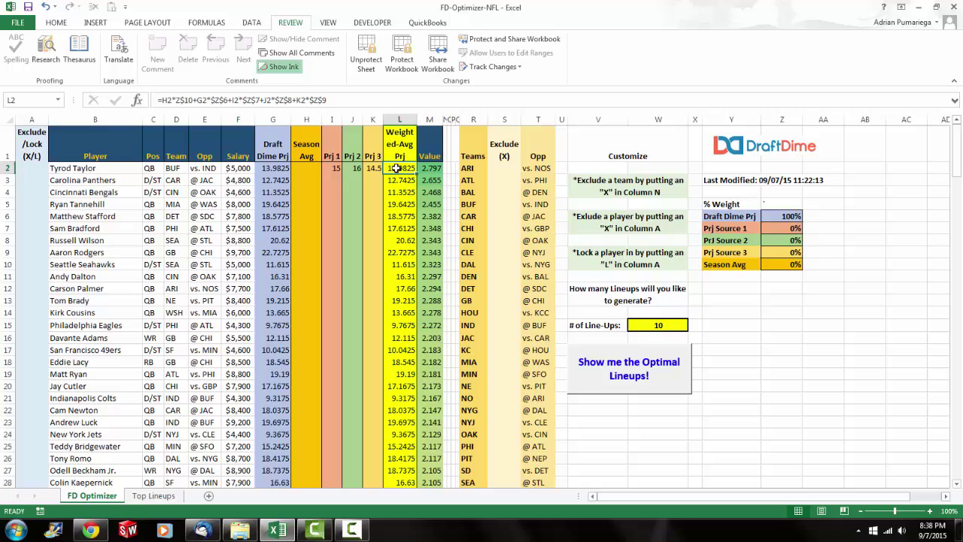
# Set Z6 (Draft Dime Prj) and Z7 (Prj Source 1) to 50 each, then review L2's projection.
pyautogui.moveTo(788, 229); pyautogui.dragTo(787, 252)
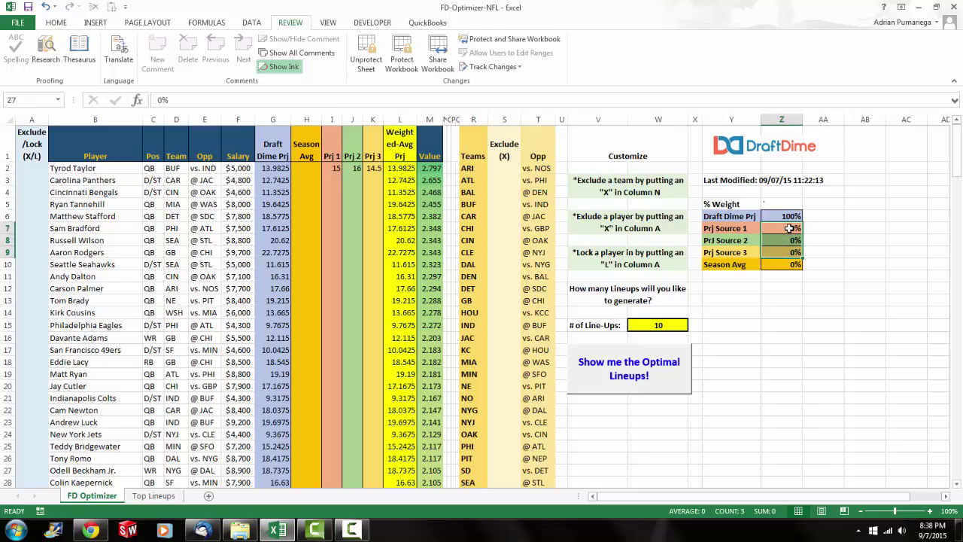
pyautogui.click(783, 217)
pyautogui.write('50')
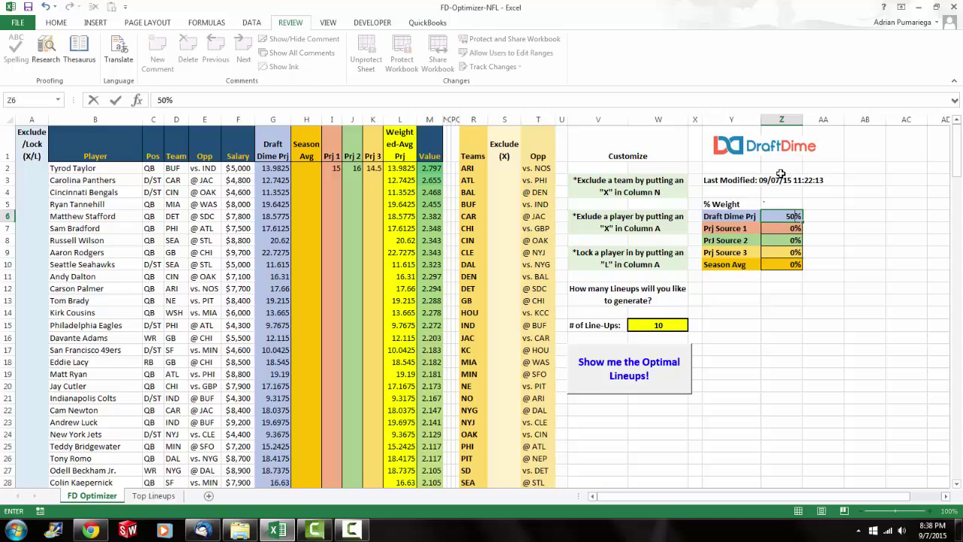
pyautogui.press('Return')
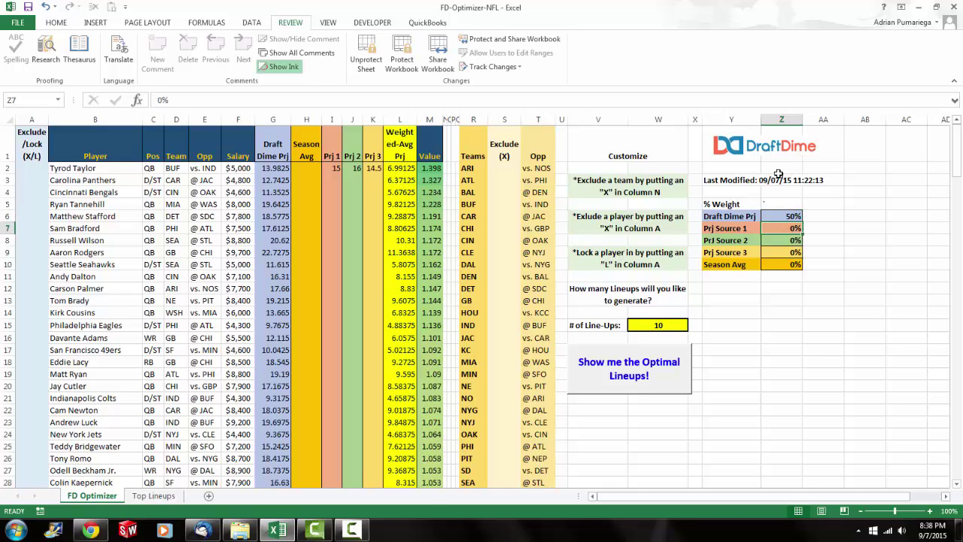
pyautogui.write('50')
pyautogui.press('Return')
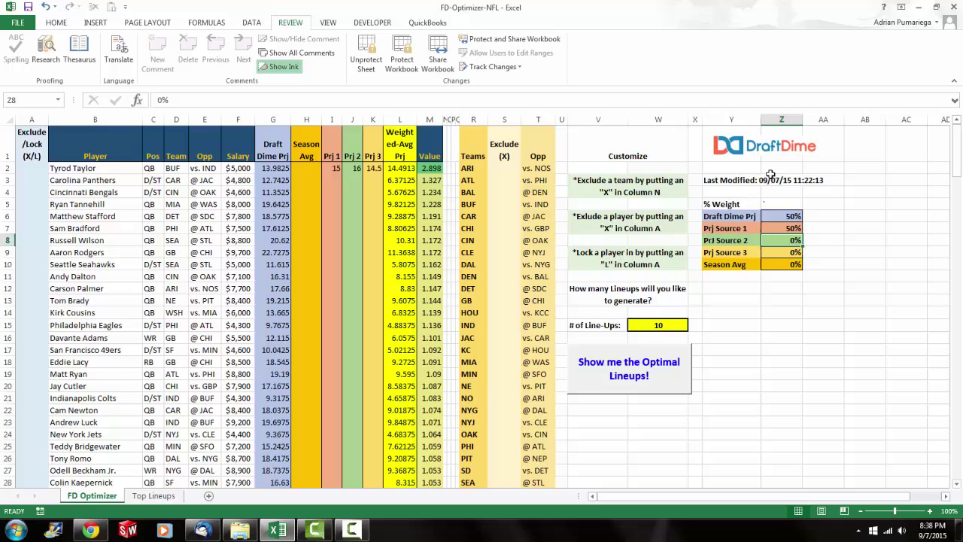
pyautogui.click(391, 167)
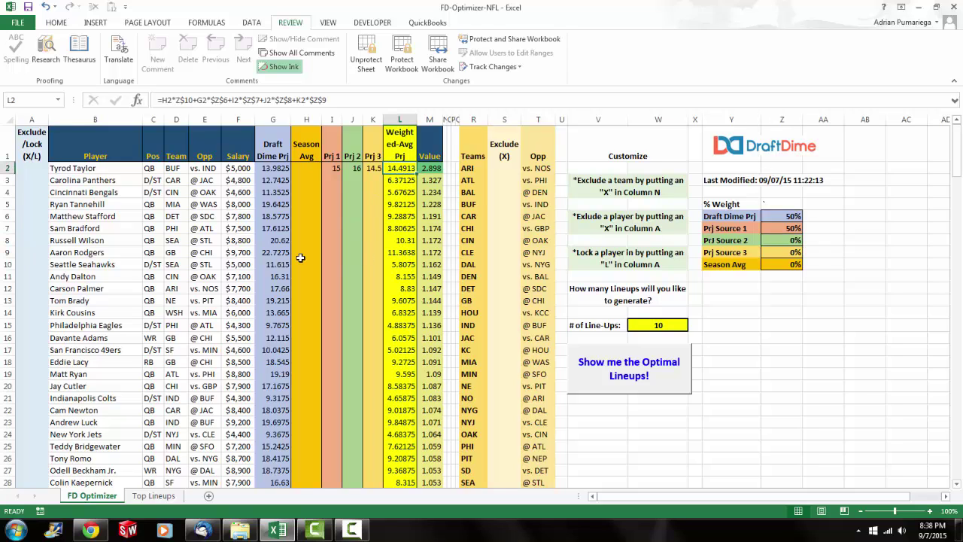
pyautogui.click(301, 118)
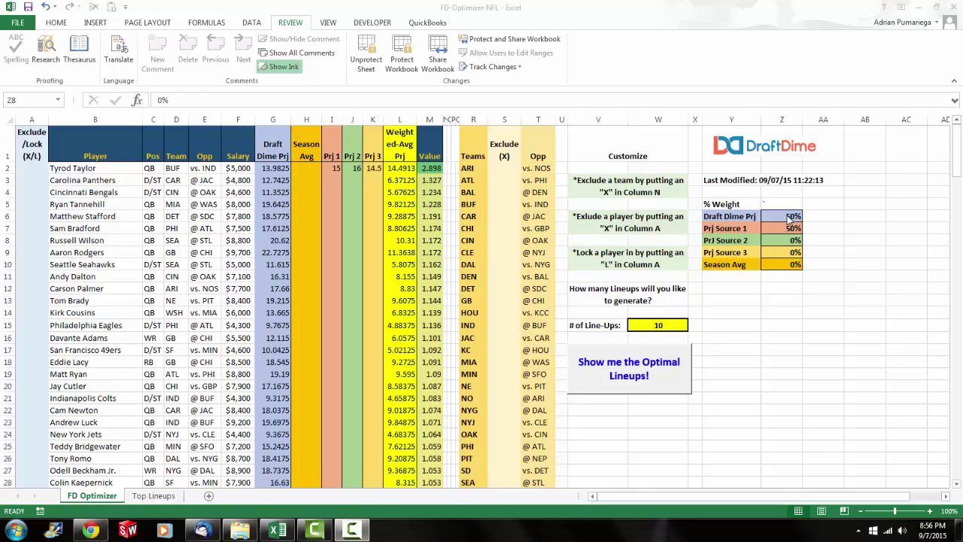
# Enter 100% in Z6 for Draft Dime Prj and 0% in Z7 for Prj Source 1.
pyautogui.click(788, 217)
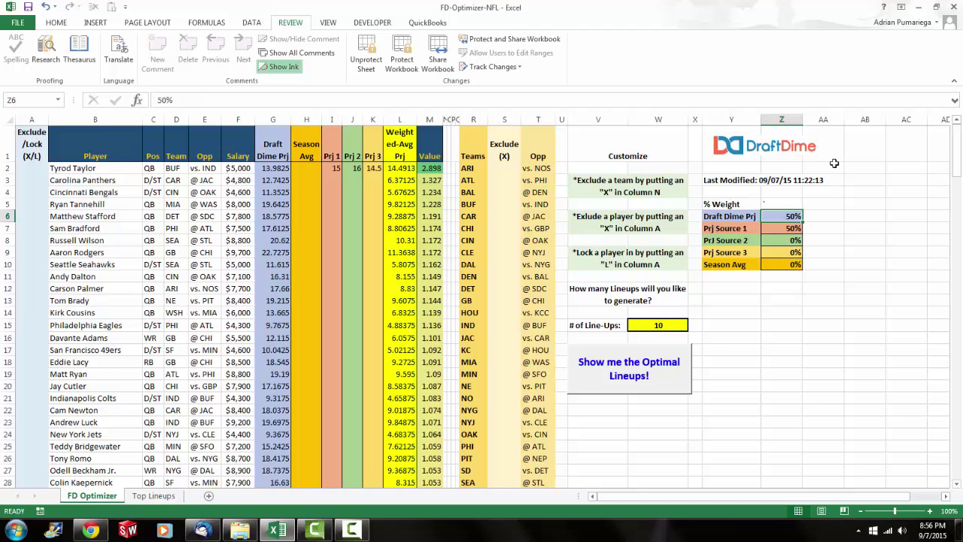
pyautogui.write('100%')
pyautogui.press('Return')
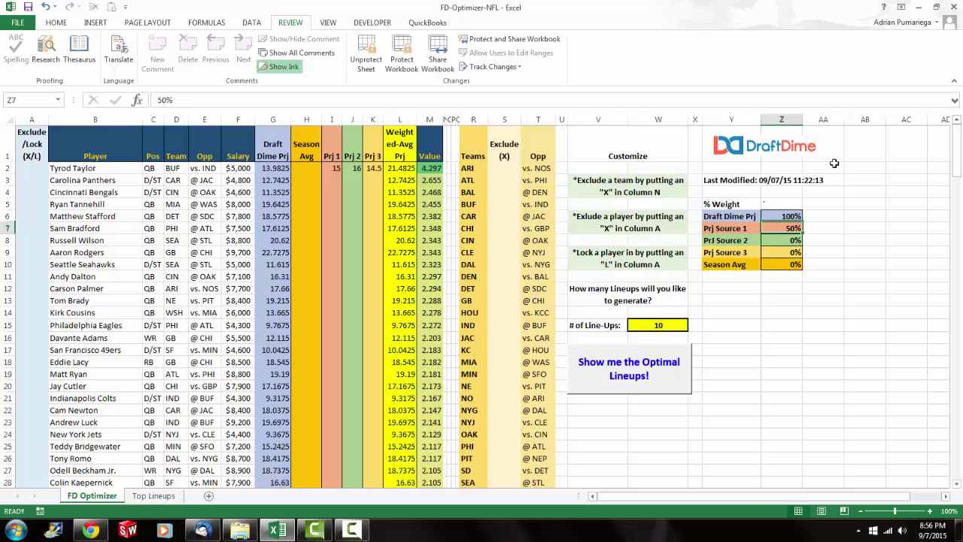
pyautogui.write('0%')
pyautogui.press('Return')
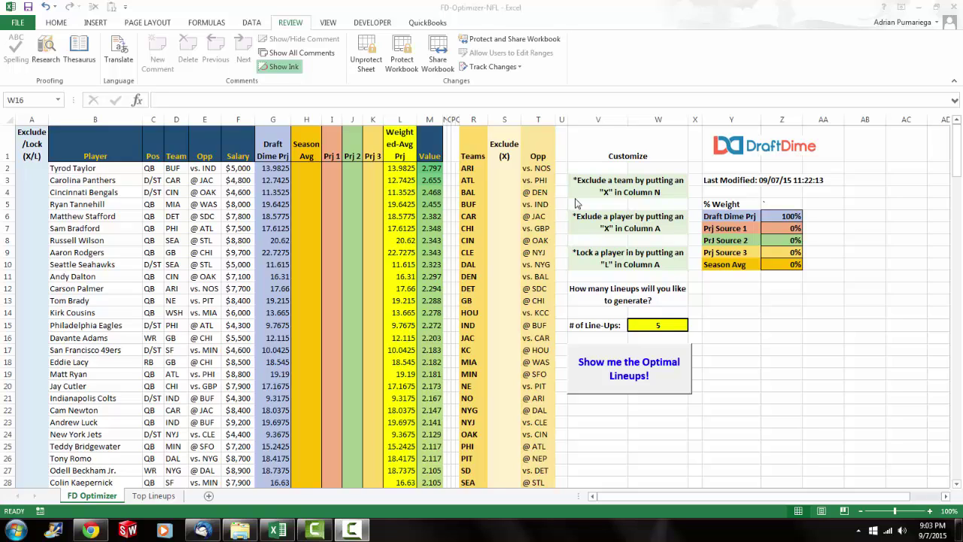
# Enter 10 in the # of Line-Ups cell W15.
pyautogui.click(652, 322)
pyautogui.click(664, 324)
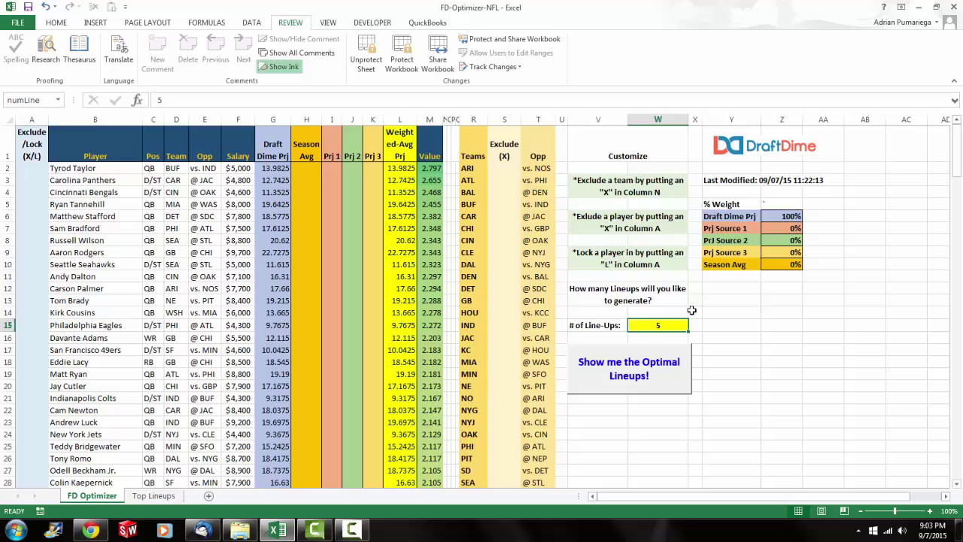
pyautogui.write('10')
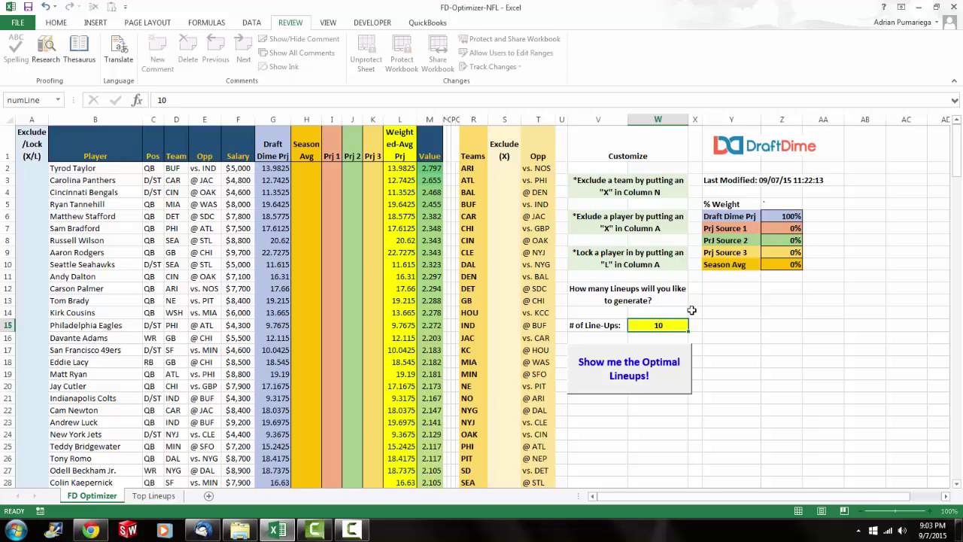
pyautogui.press('Return')
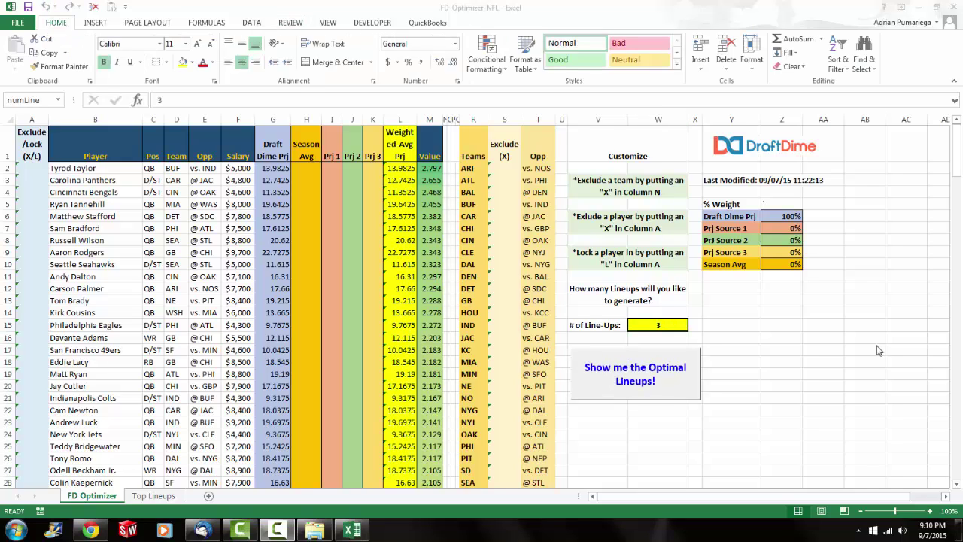
# Run the 'Show me the Optimal Lineups!' button so Solver fills the Top Lineups sheet.
pyautogui.click(657, 324)
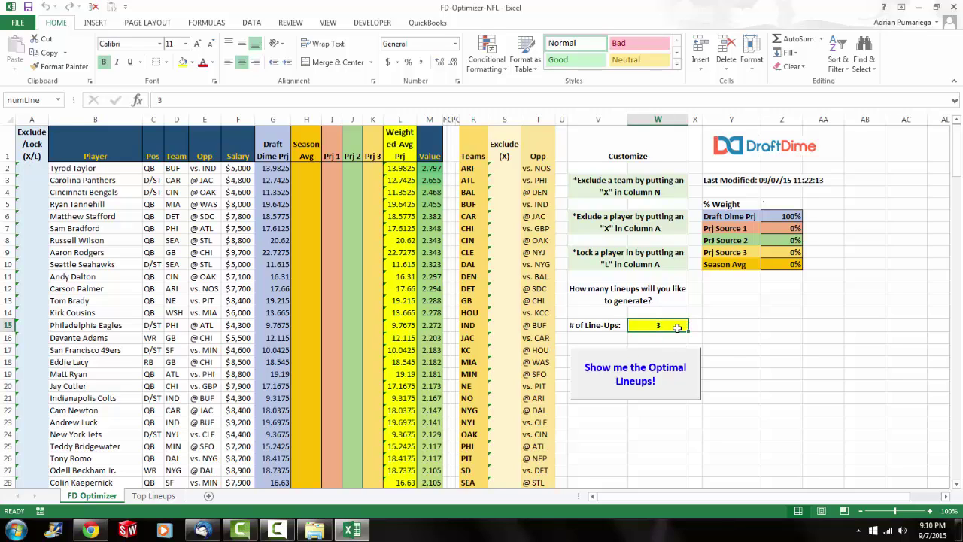
pyautogui.click(627, 381)
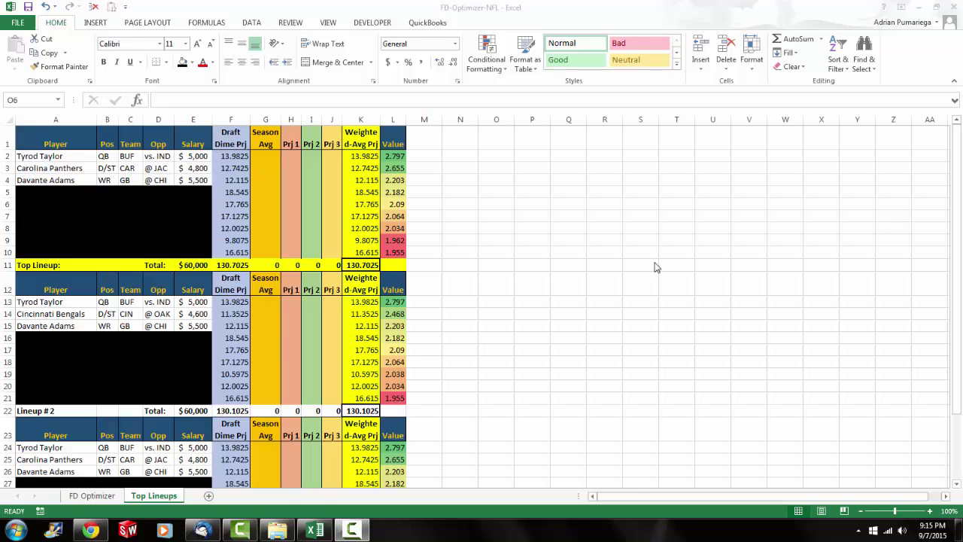
pyautogui.click(192, 265)
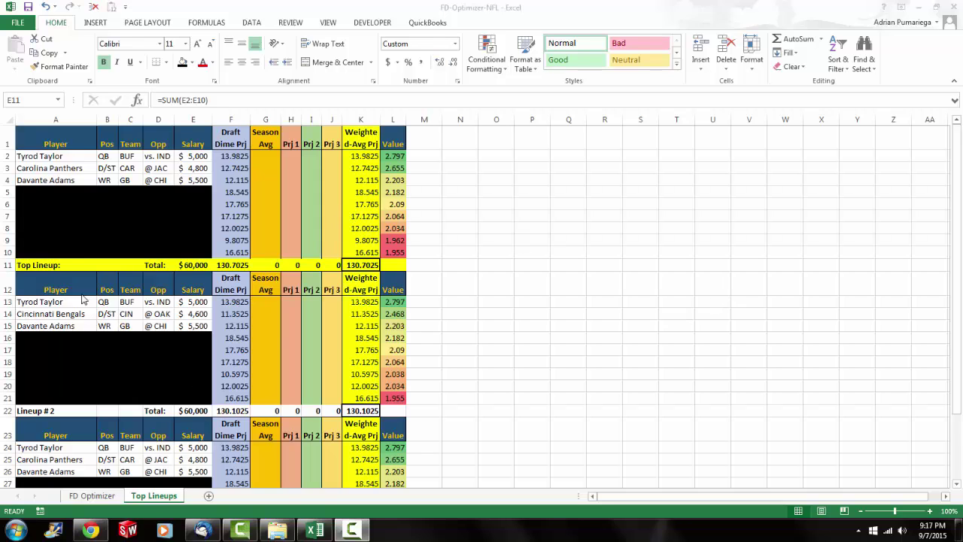
pyautogui.click(58, 156)
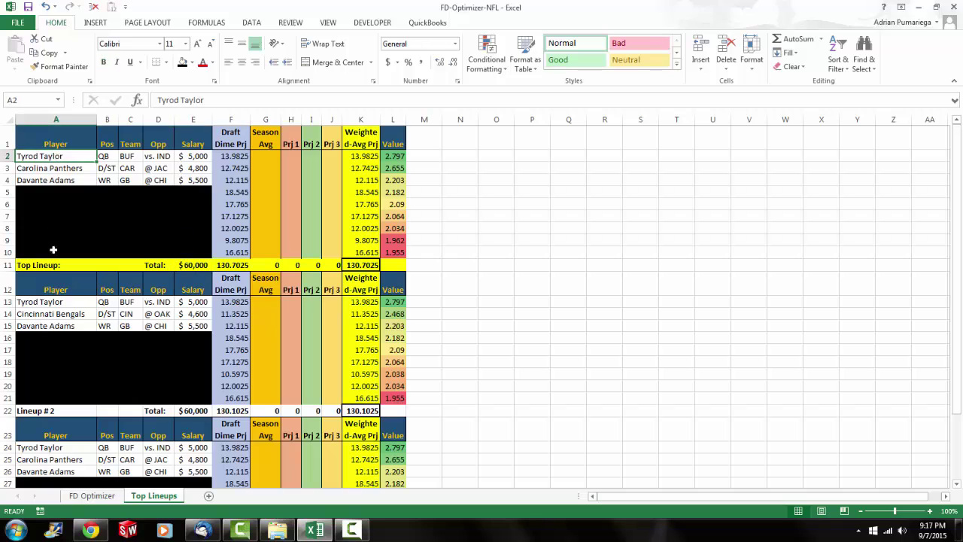
pyautogui.click(53, 303)
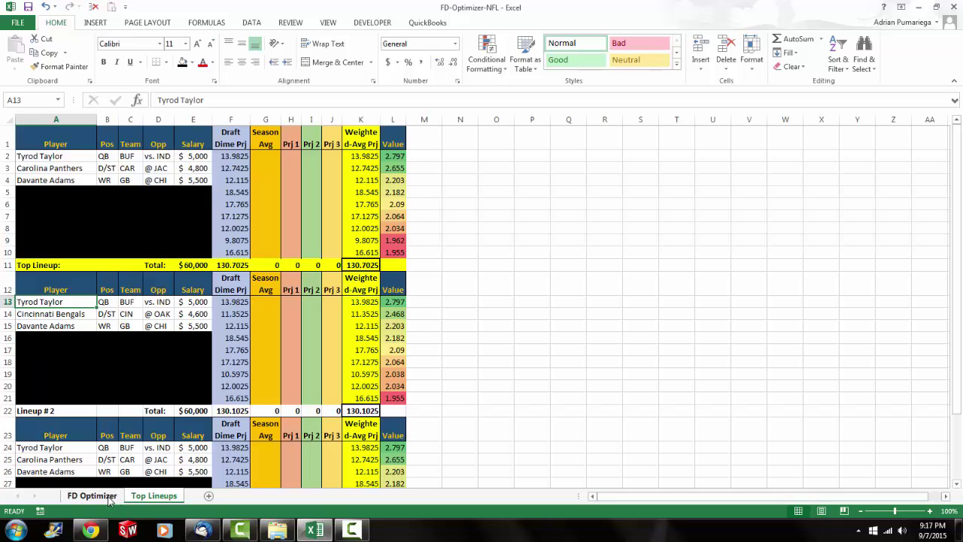
# On FD Optimizer, mark Tyrod Taylor X in A2 and Tom Brady L in A13.
pyautogui.click(108, 499)
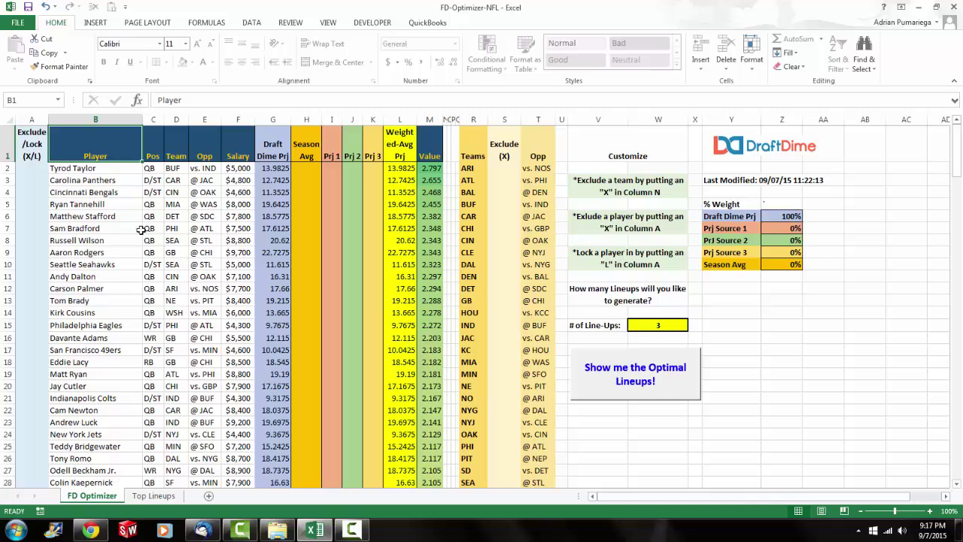
pyautogui.click(37, 166)
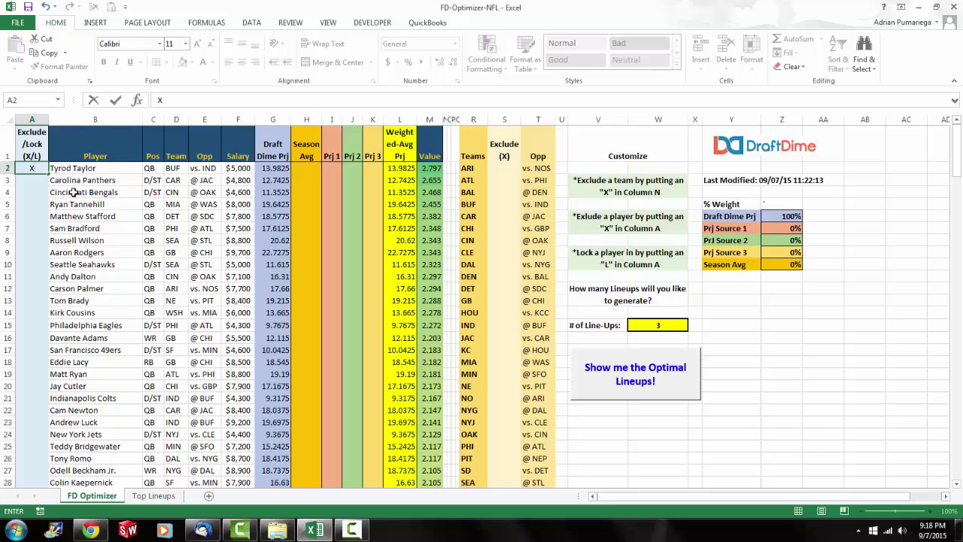
pyautogui.press('Return')
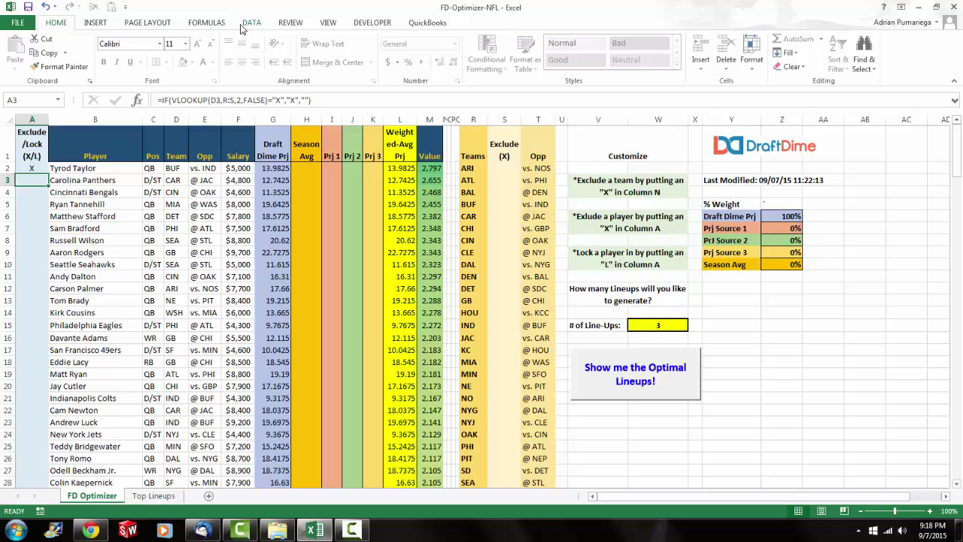
pyautogui.click(30, 302)
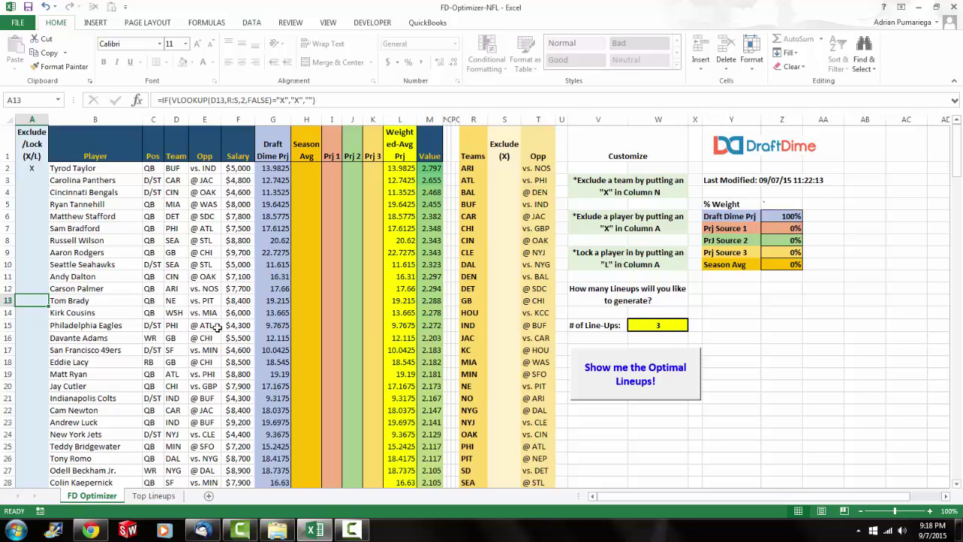
pyautogui.write('L')
pyautogui.press('Return')
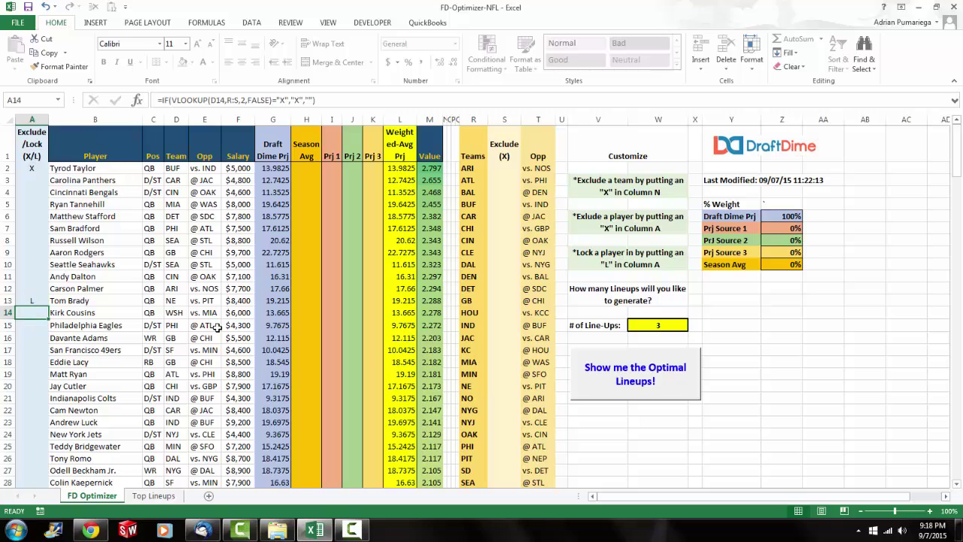